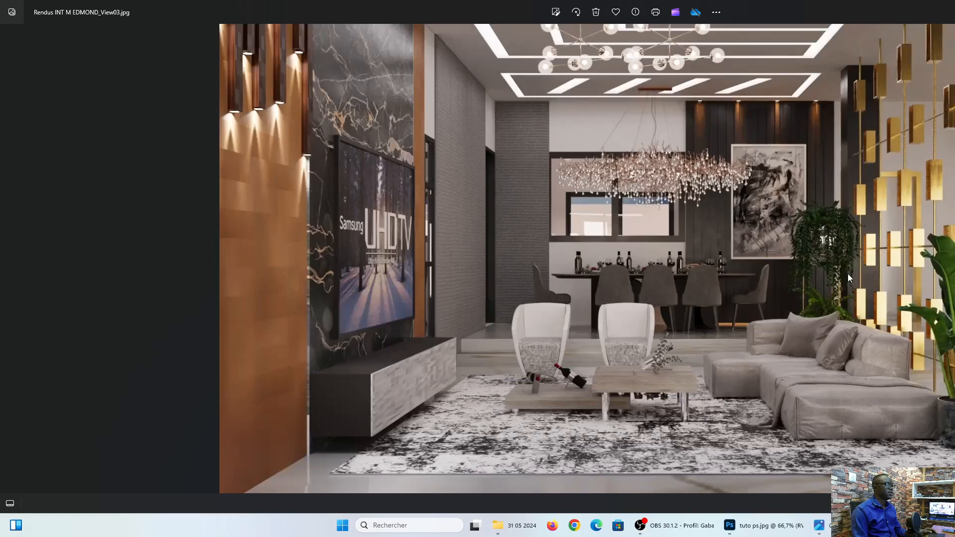
Browse the rendered interior views in the image viewer, from the staircase and lounge shots to 001.jpg.
key("Right")
key("Right")
key("Right")
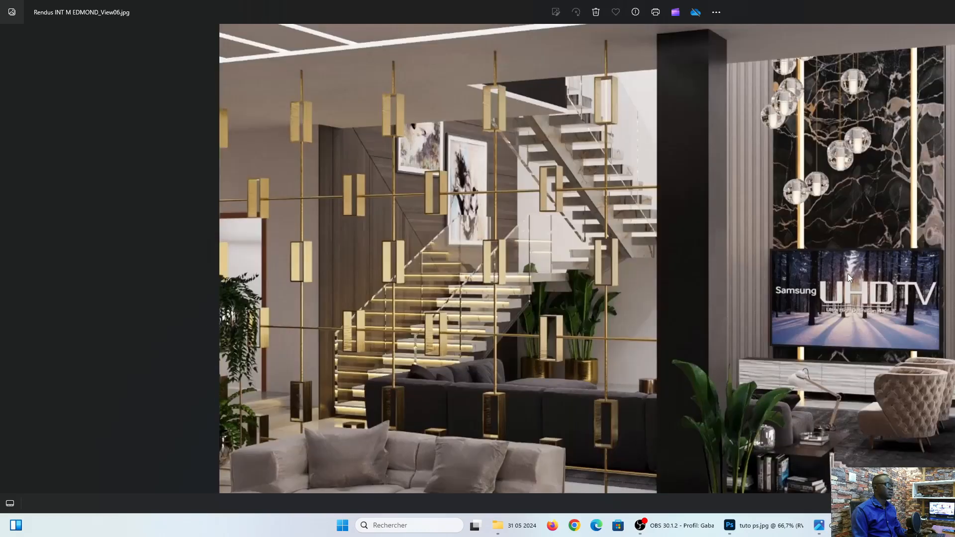
key("Right")
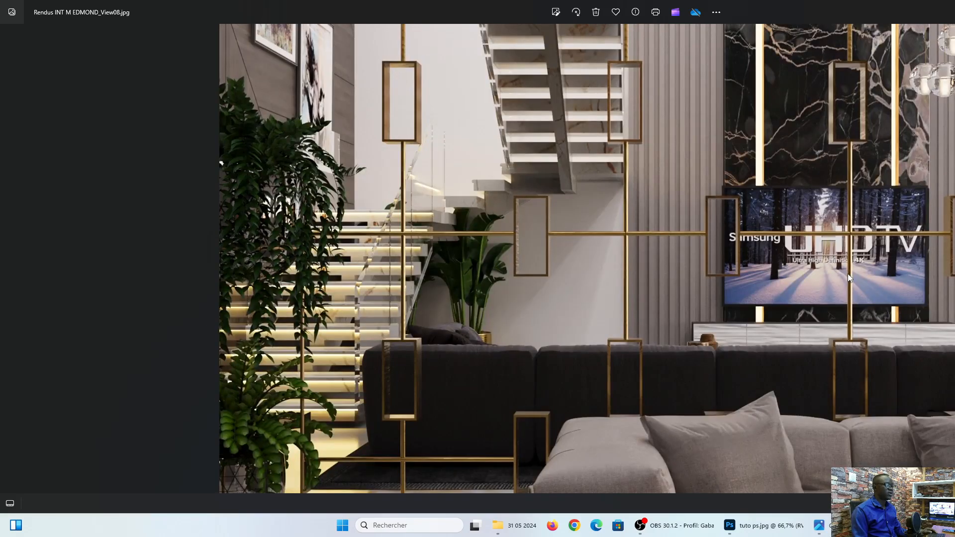
key("Right")
key("Right")
key("Left")
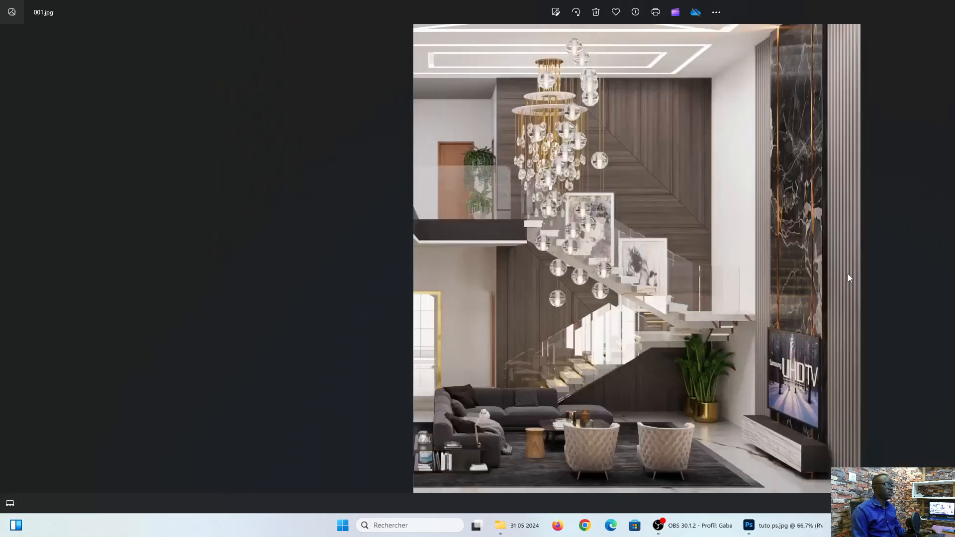
key("Right")
key("Right")
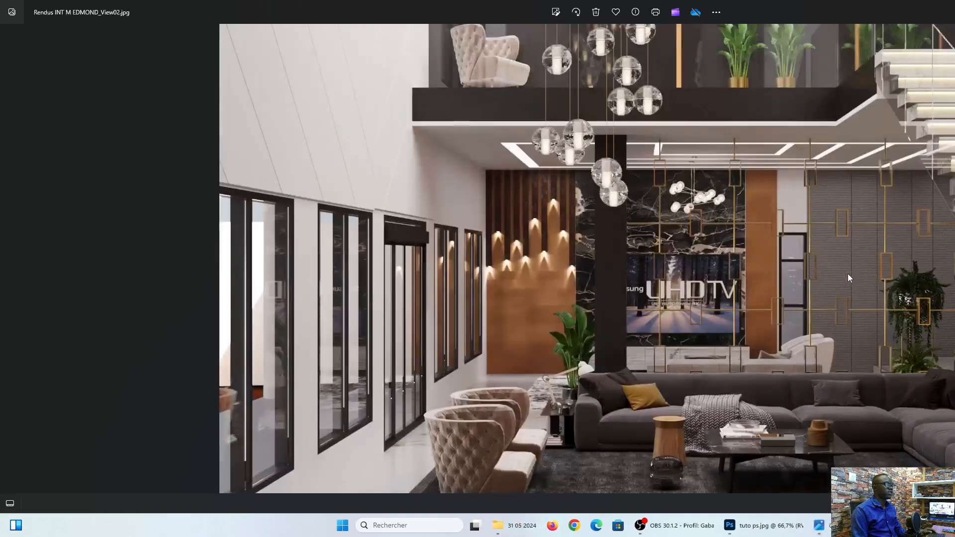
key("Right")
key("Left")
key("Left")
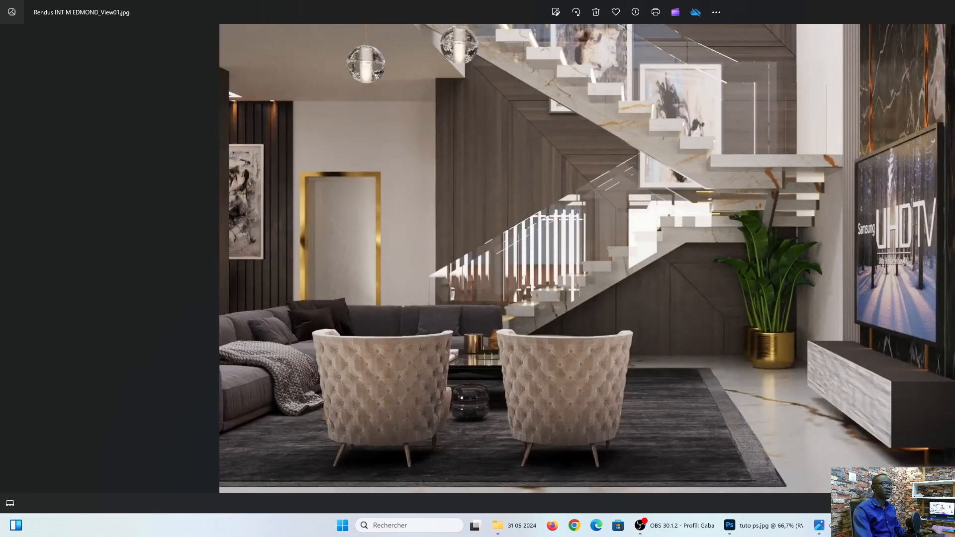
Close the image viewer, then show and refresh the desktop.
key("alt+F4")
key("super+d")
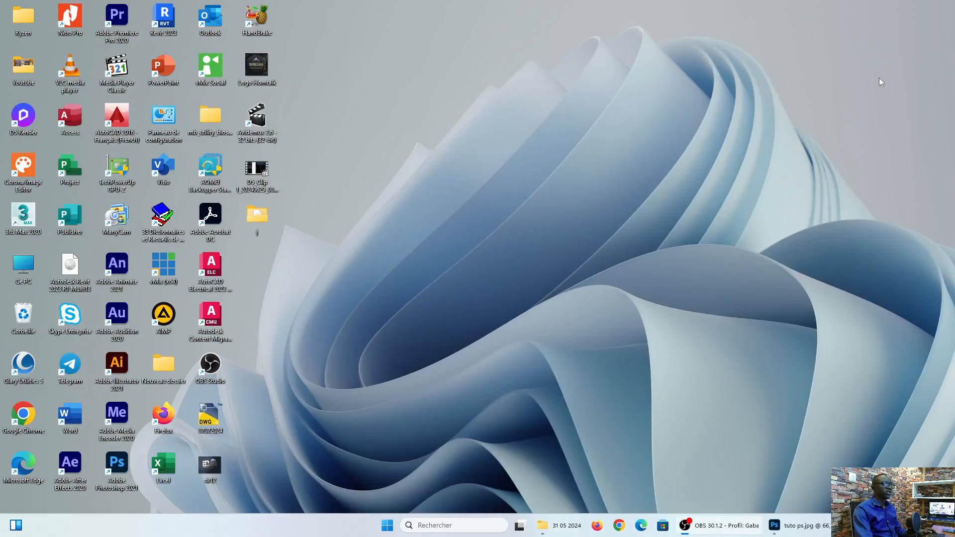
right_click(629, 159)
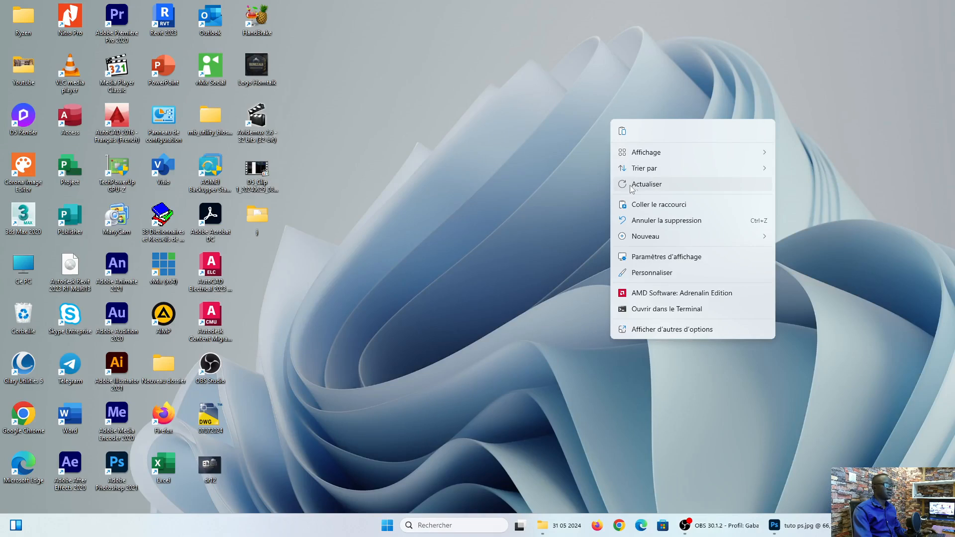
left_click(642, 185)
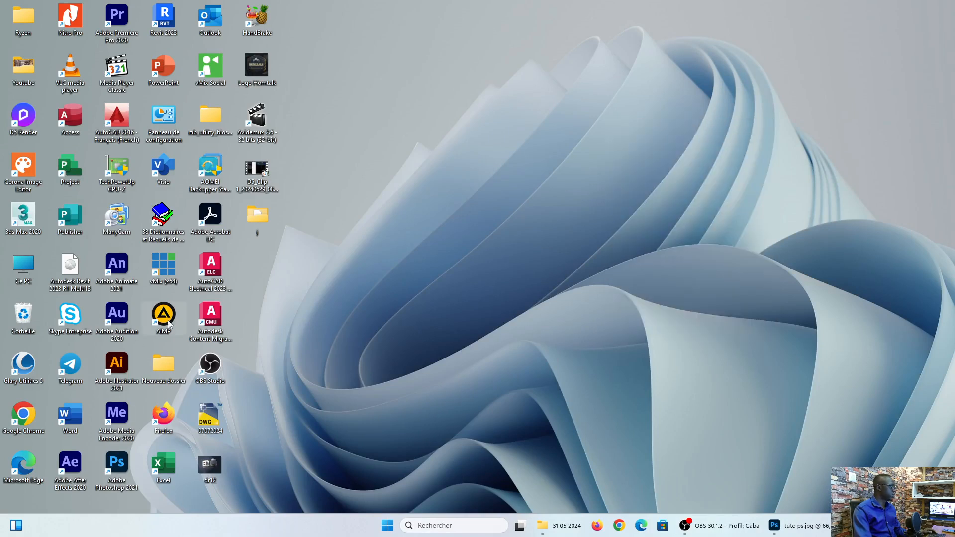
Switch to Photoshop, close tuto ps.jpg and open 001.jpg from the 31 05 2024 folder.
double_click(116, 464)
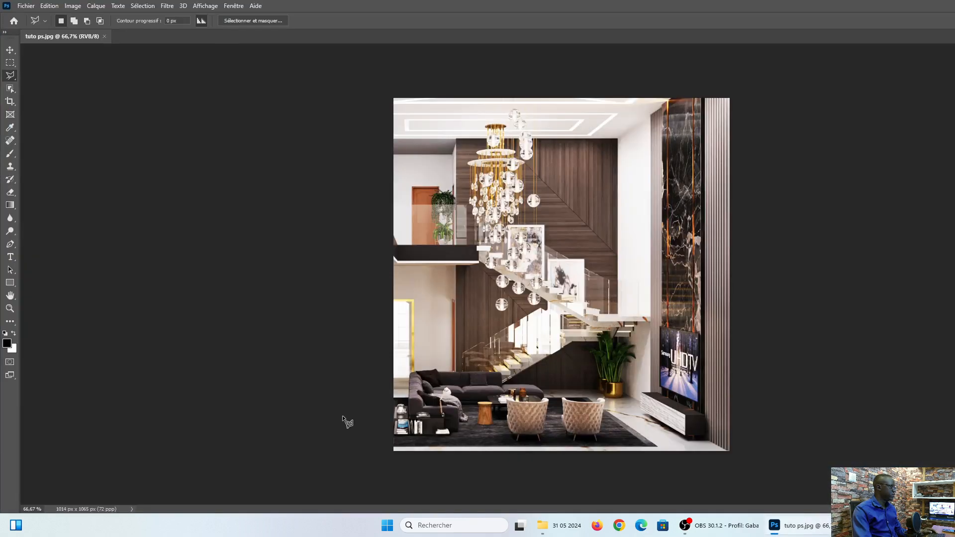
left_click(104, 36)
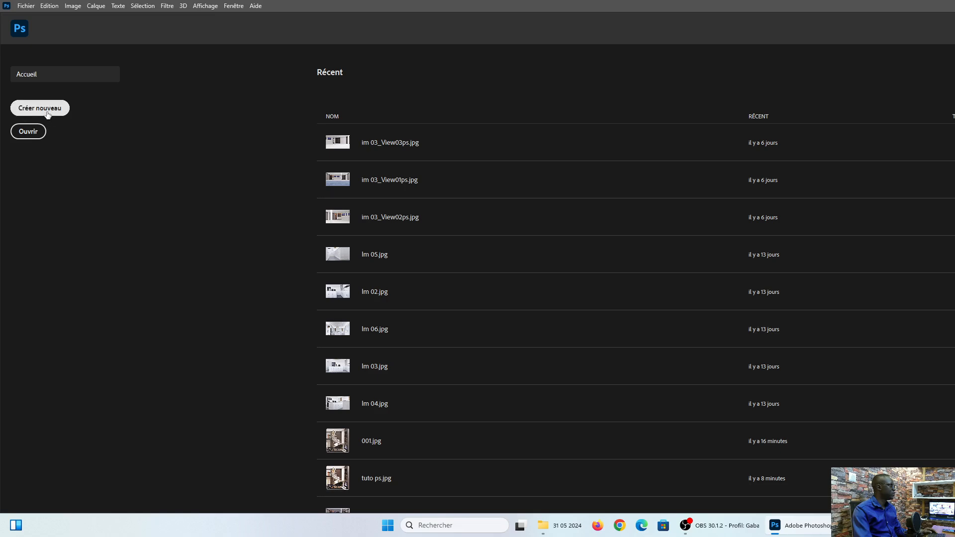
left_click(27, 132)
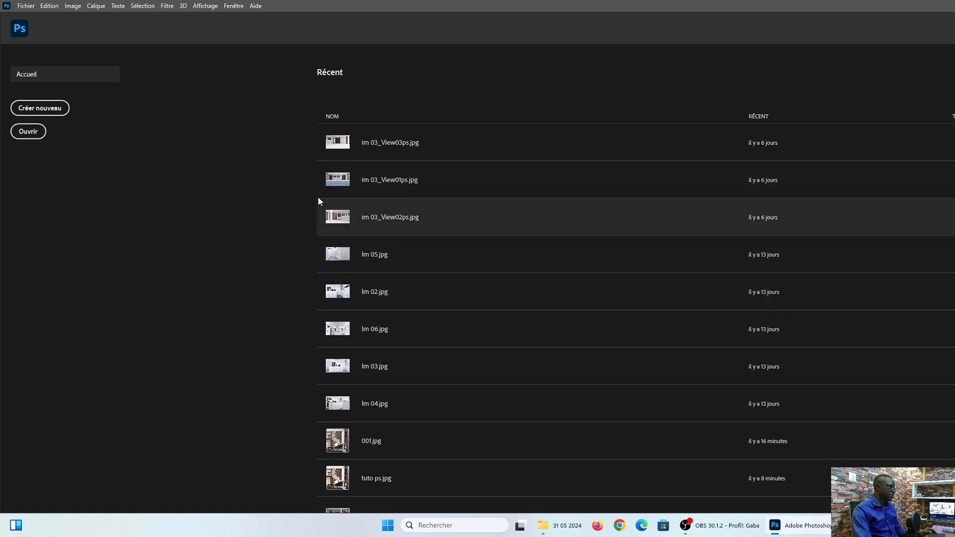
left_click(561, 525)
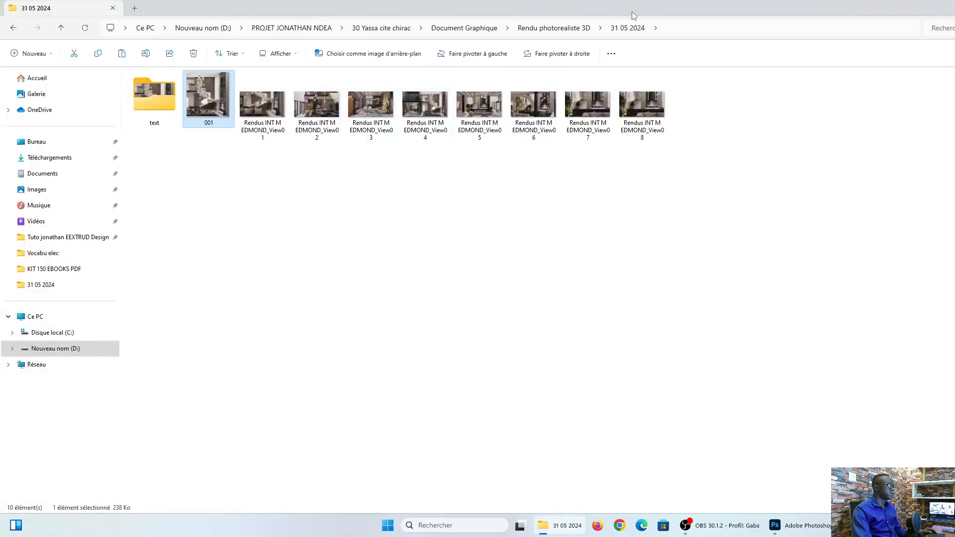
left_click_drag(634, 7, 602, 199)
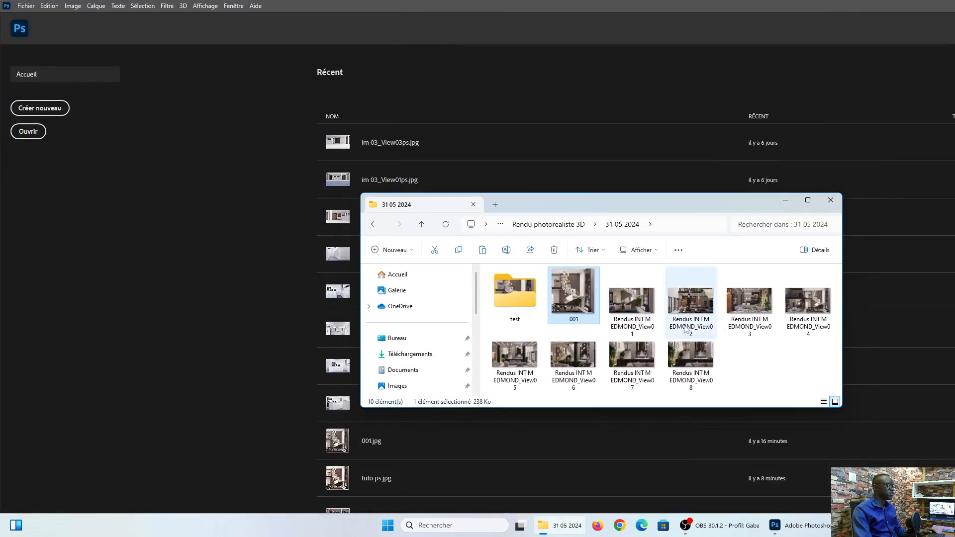
left_click_drag(571, 300, 503, 80)
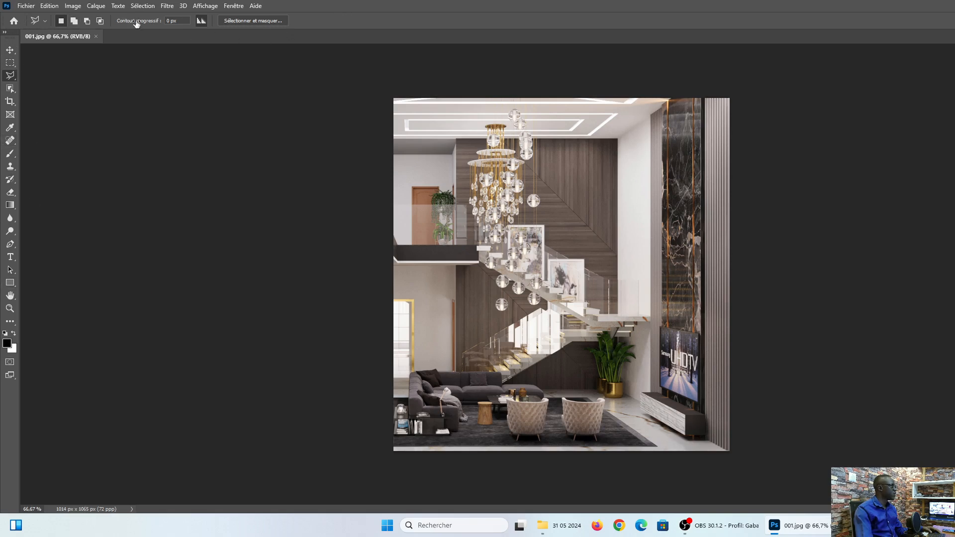
Set the contrast of the whole image to 100 with the Brightness/Contrast adjustment.
left_click(73, 6)
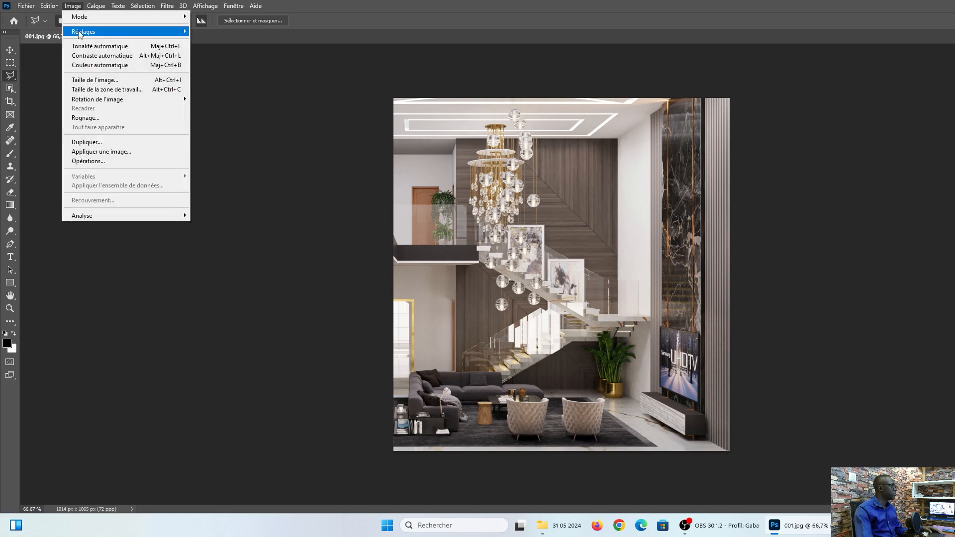
mouse_move(80, 33)
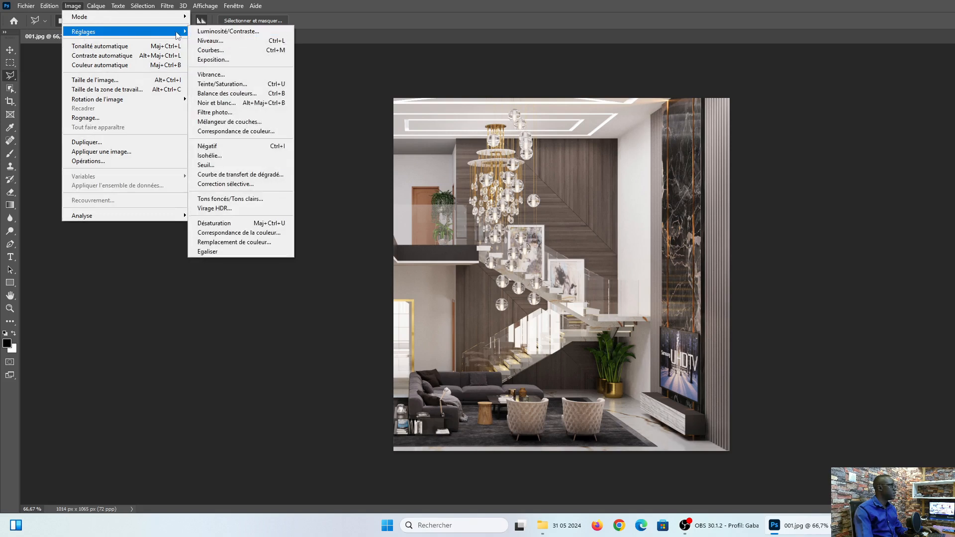
left_click(229, 31)
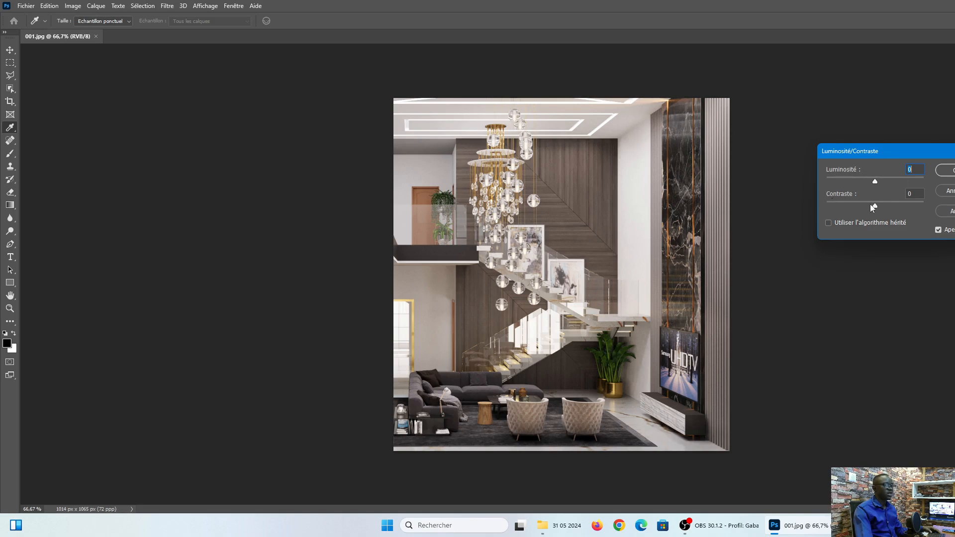
mouse_move(880, 207)
left_mouse_down()
mouse_move(927, 205)
mouse_move(892, 206)
left_mouse_up()
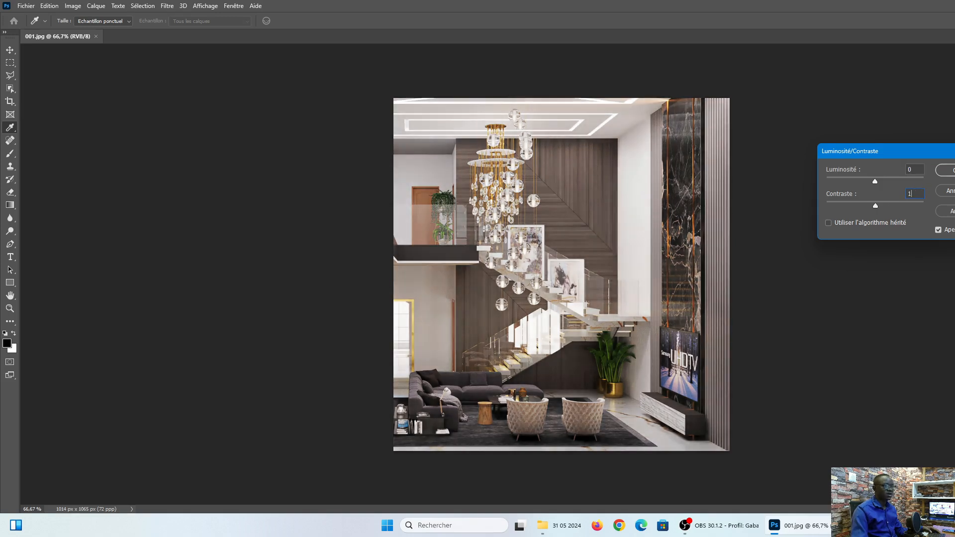
type("100")
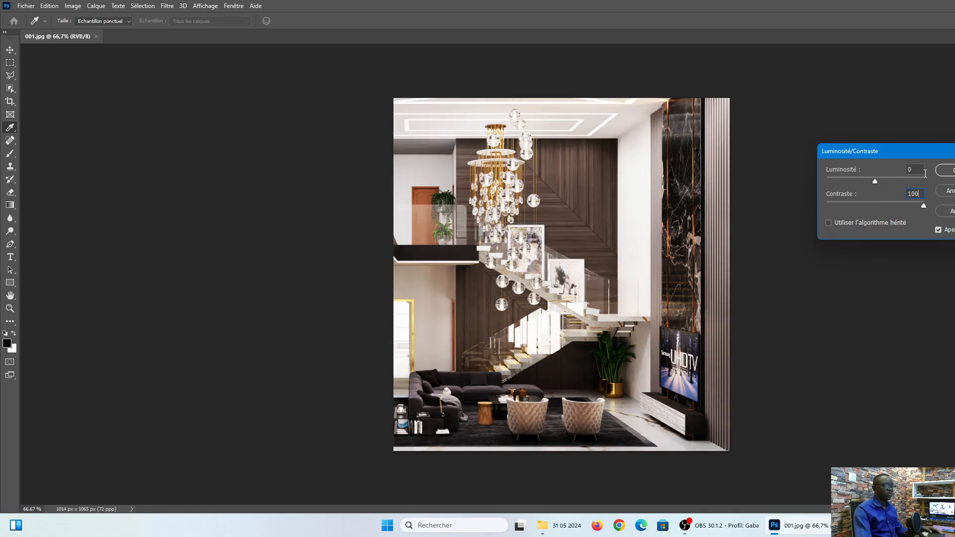
left_click(945, 170)
Select the dark front face of the upper-floor balcony slab with the Polygonal Lasso tool.
key("l")
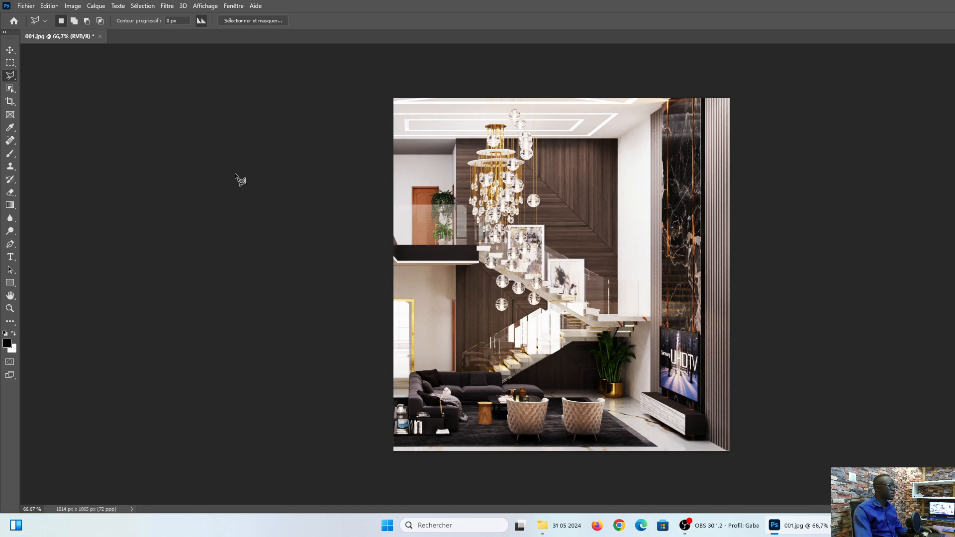
left_click(10, 78)
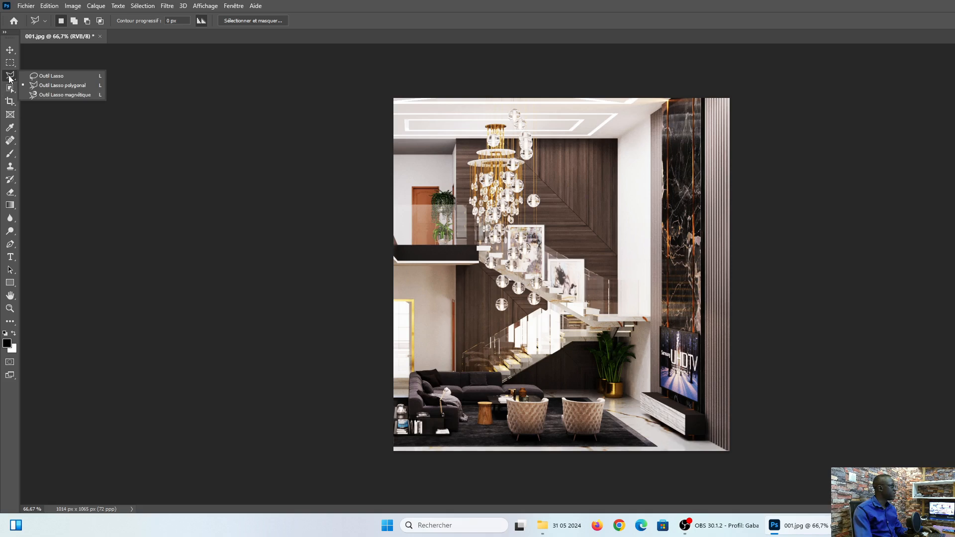
left_click(47, 76)
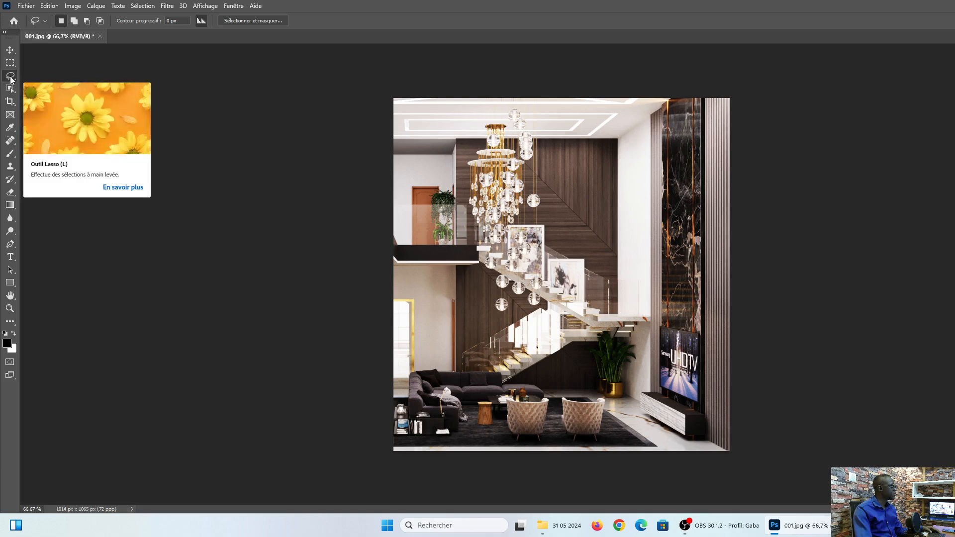
right_click(10, 77)
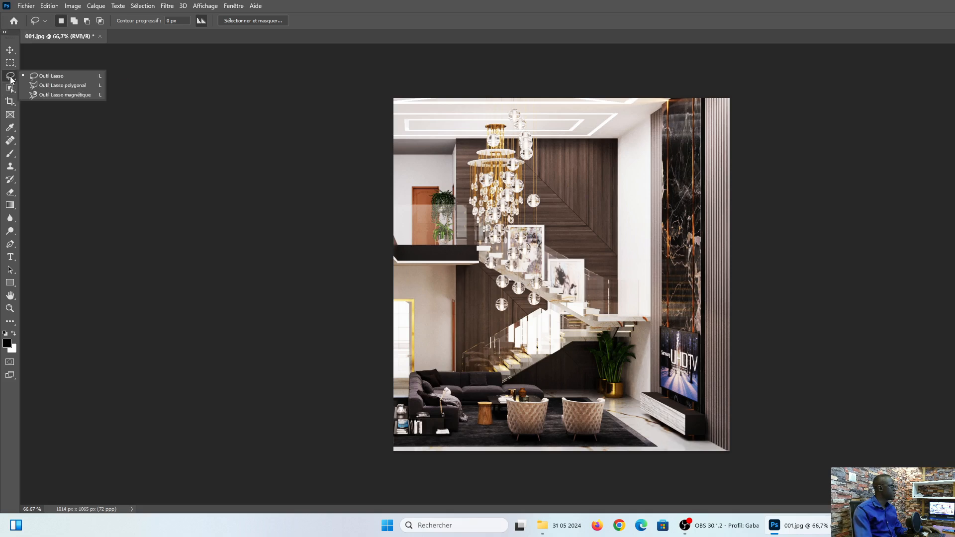
left_click(45, 85)
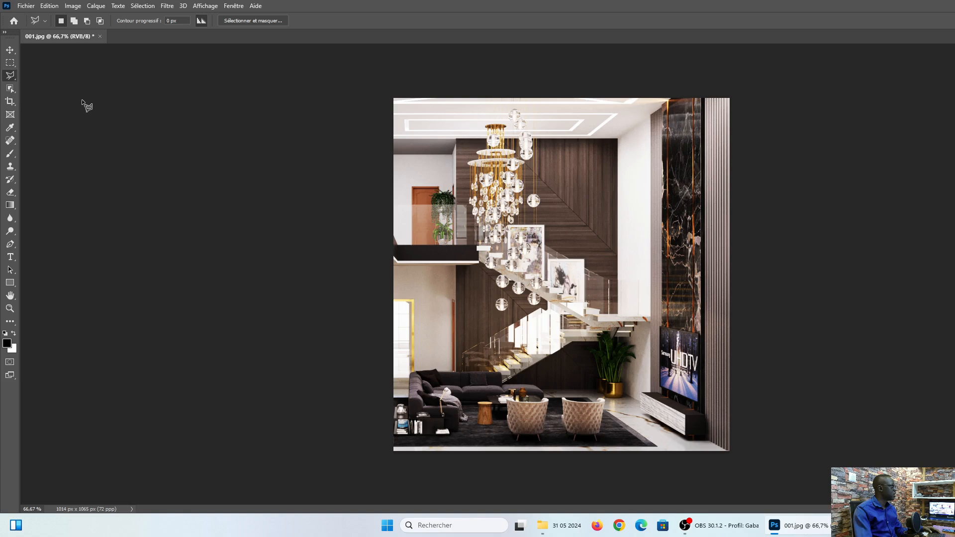
left_click(393, 246)
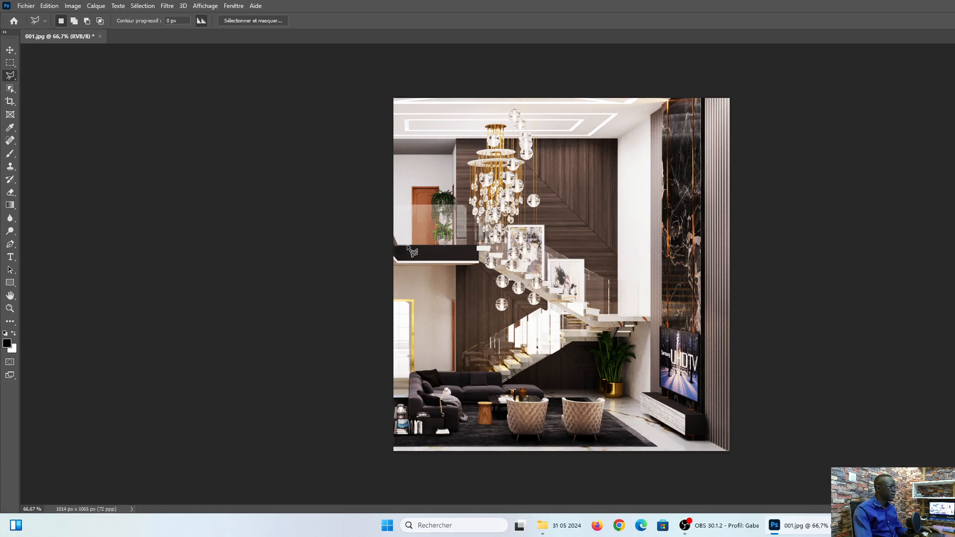
left_click(476, 248)
left_click(476, 263)
double_click(398, 260)
Raise the brightness of the selected balcony slab face to 150 with the Brightness/Contrast adjustment.
left_click(10, 309)
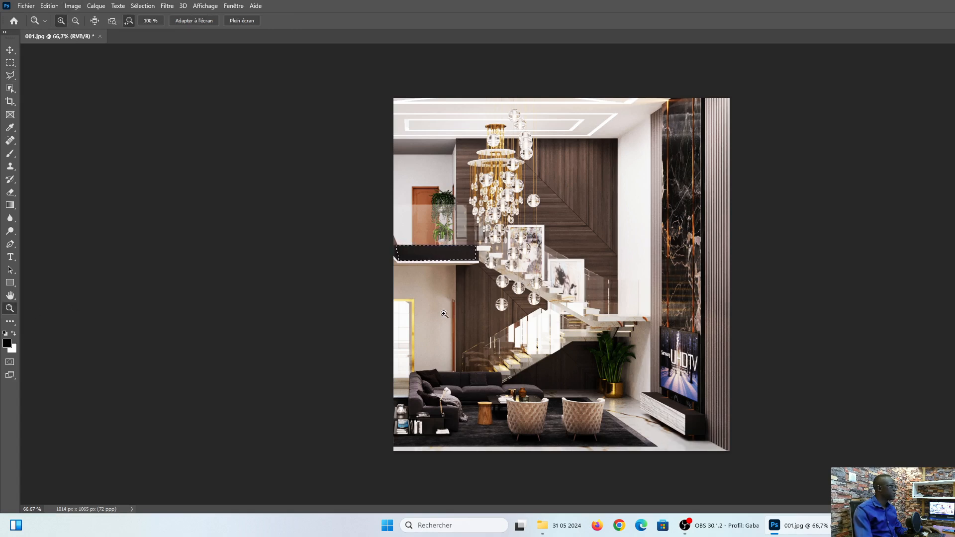
left_click(443, 255)
left_click(443, 255)
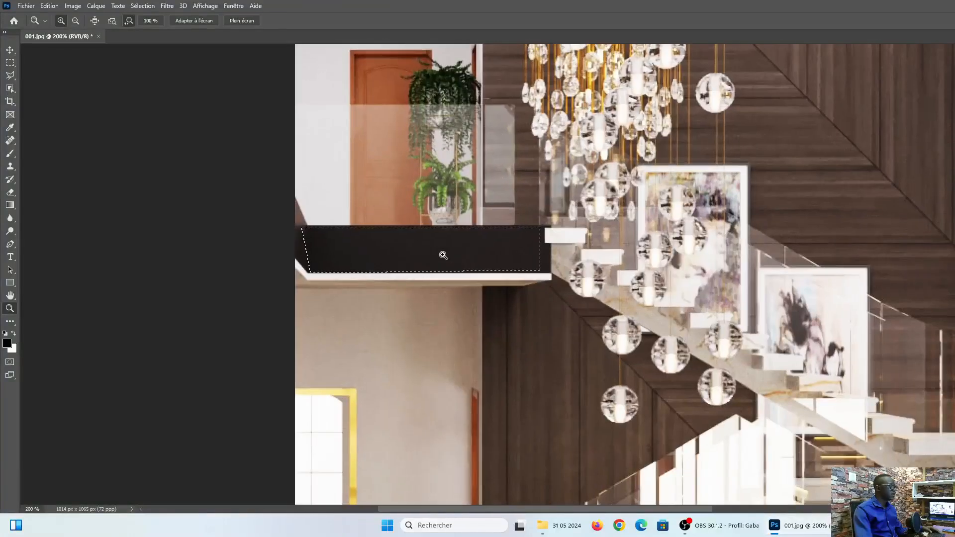
left_click(443, 256)
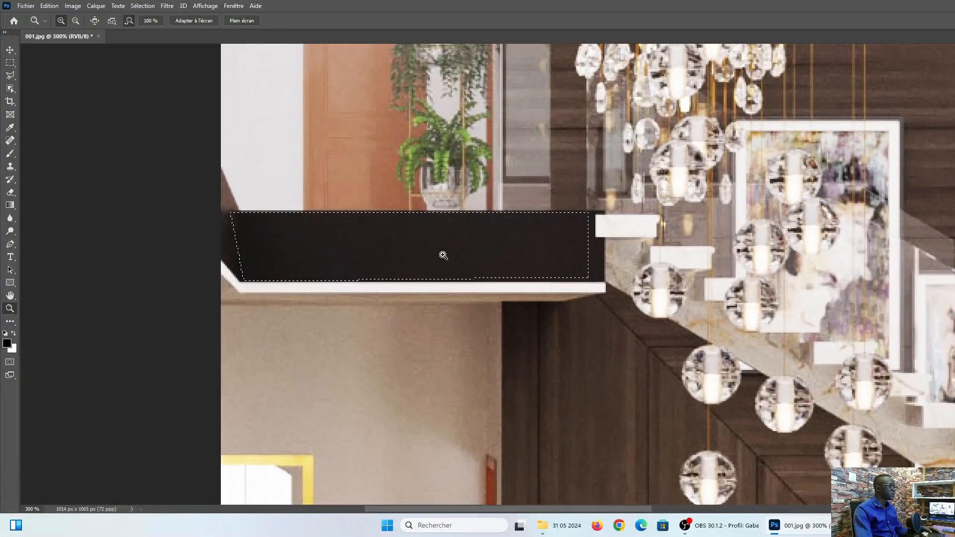
left_click(75, 7)
mouse_move(104, 32)
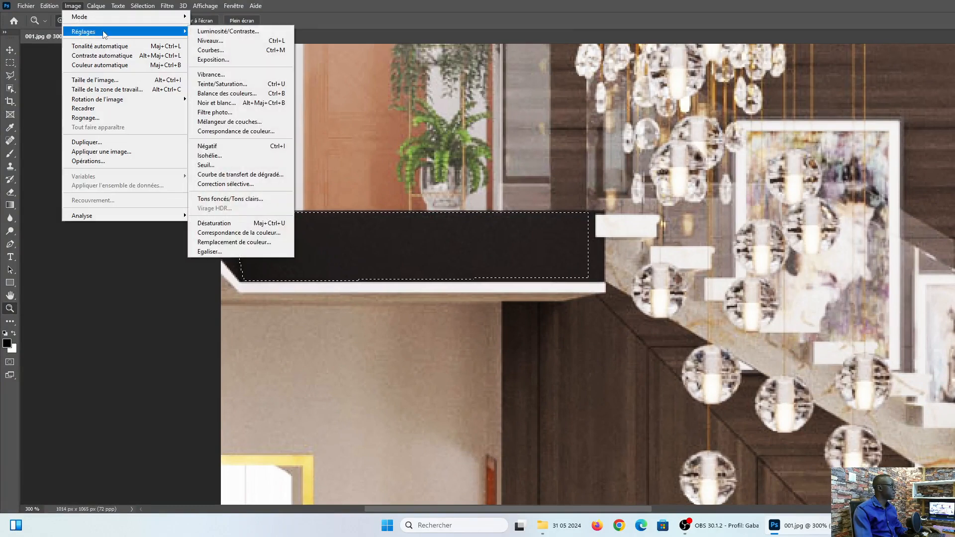
left_click(231, 32)
mouse_move(876, 184)
left_mouse_down()
mouse_move(937, 186)
mouse_move(873, 189)
left_mouse_up()
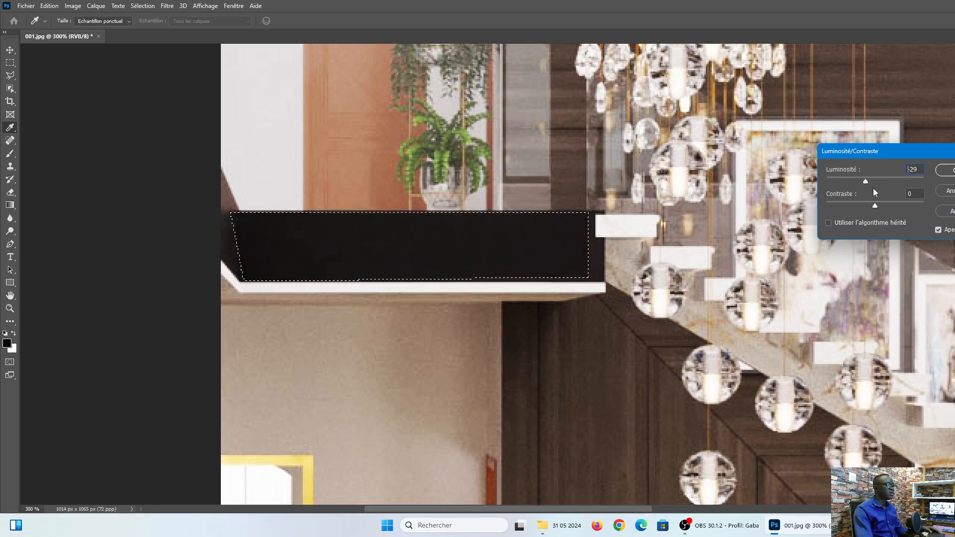
left_click_drag(934, 190, 817, 191)
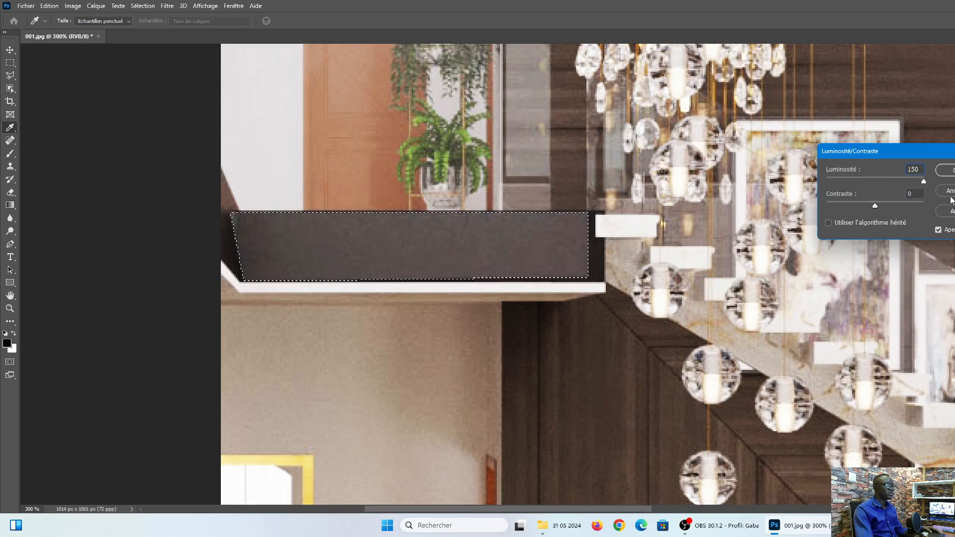
left_click(948, 170)
Zoom out to view the adjusted balcony slab face within the whole image.
key("z")
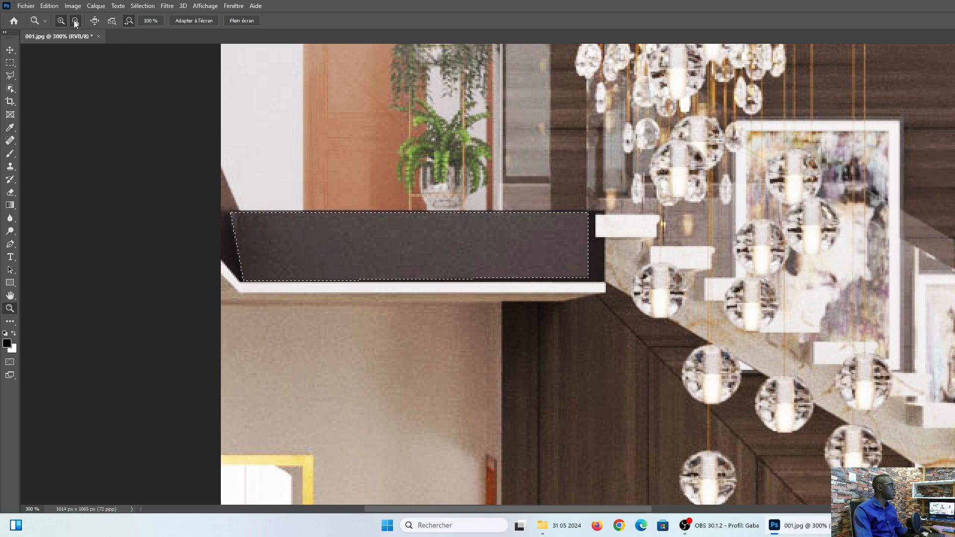
left_click(417, 252)
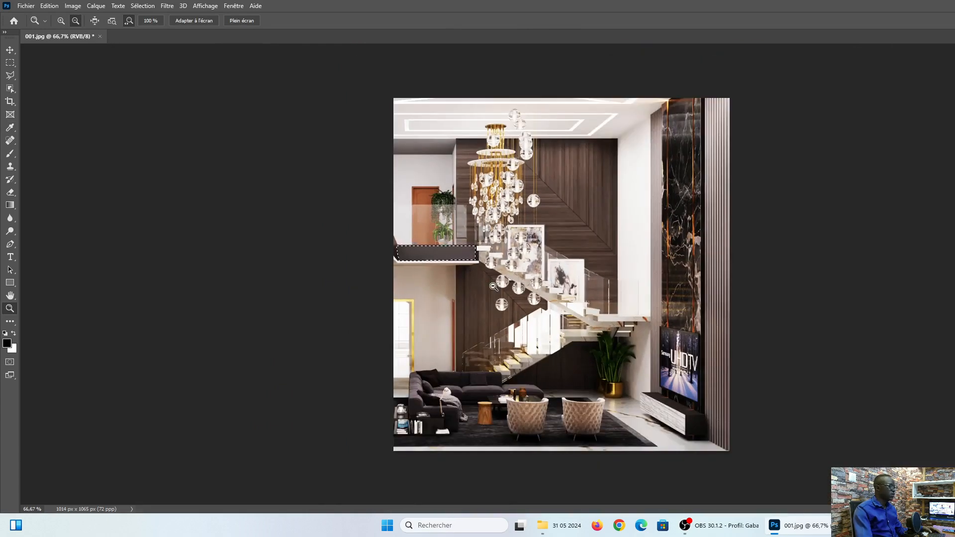
right_click(441, 255)
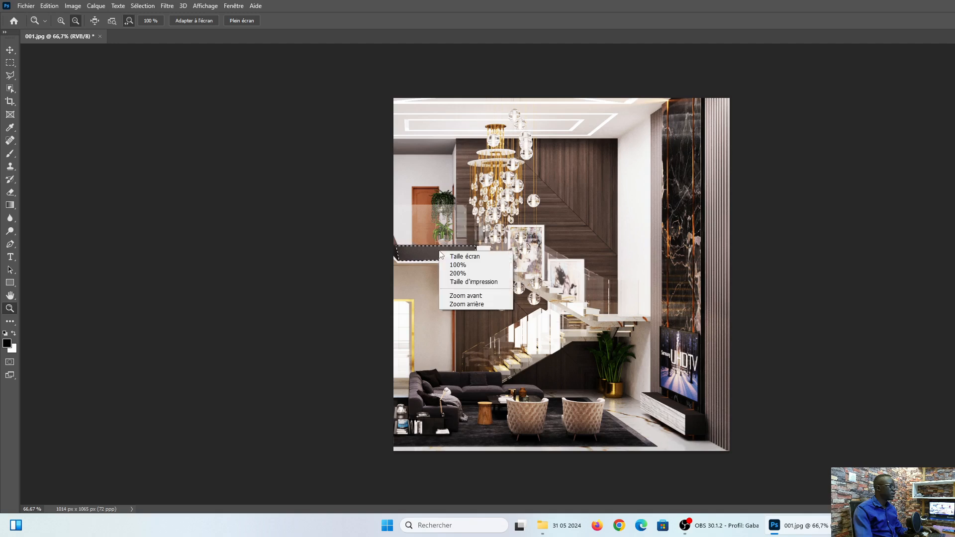
left_click(11, 59)
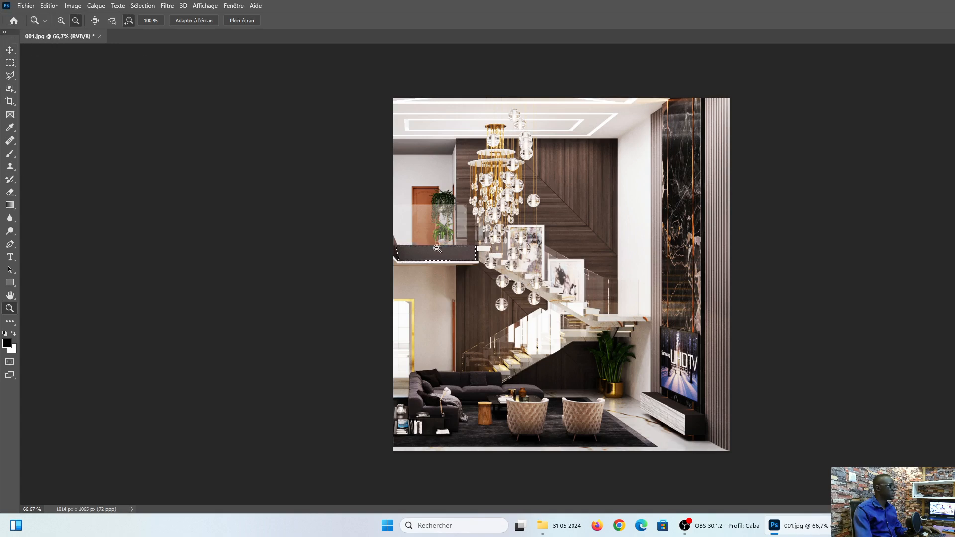
Return the selected balcony slab face to its dark tone and clear the selection.
left_click(10, 50)
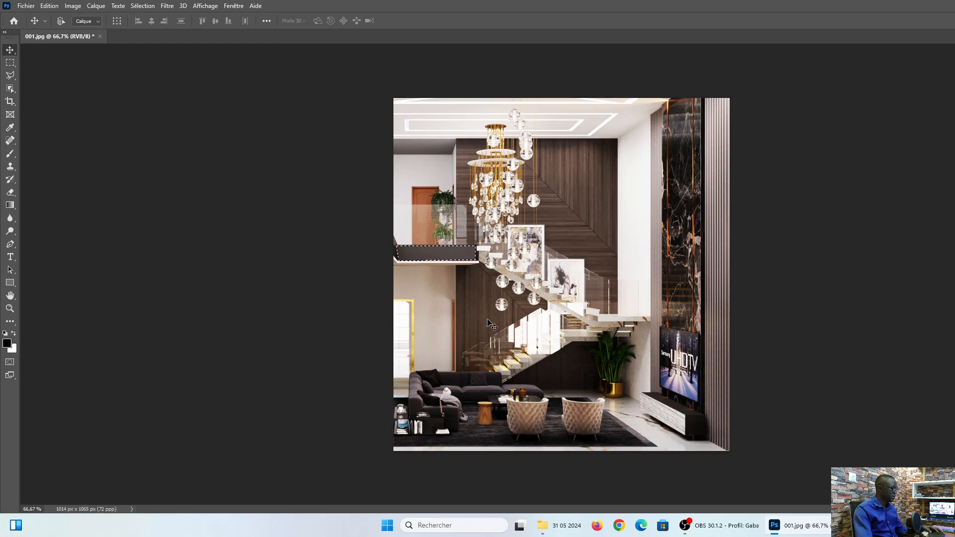
key("alt+BackSpace")
key("ctrl+d")
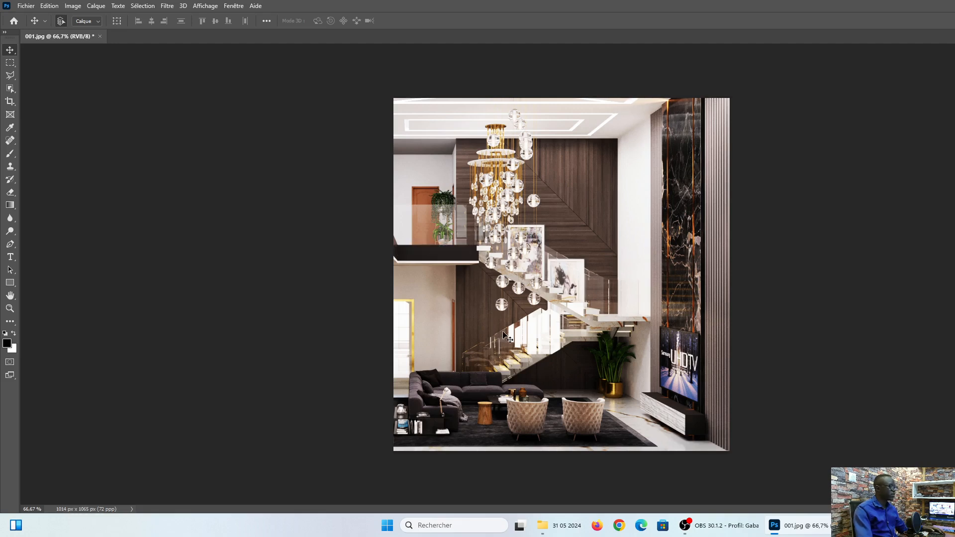
left_click(74, 7)
mouse_move(102, 33)
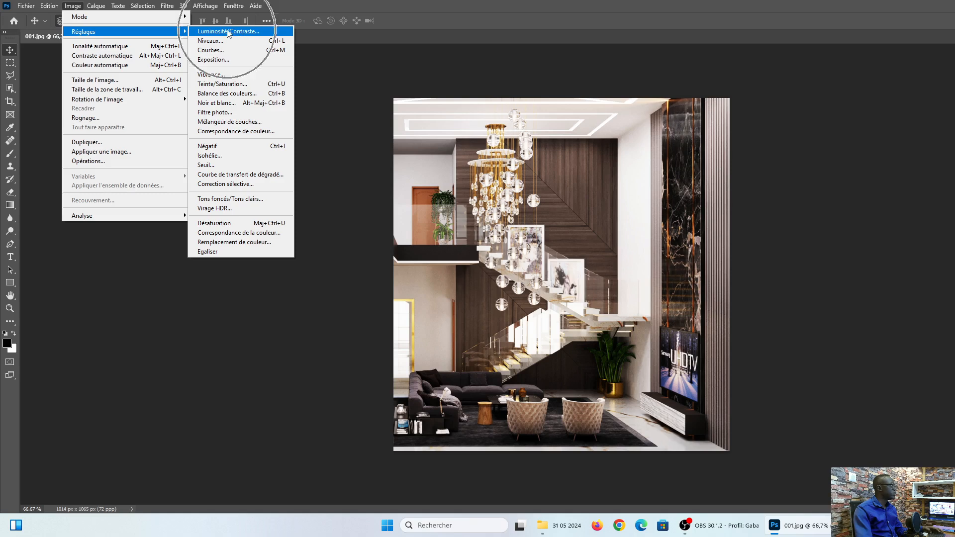
left_click(236, 201)
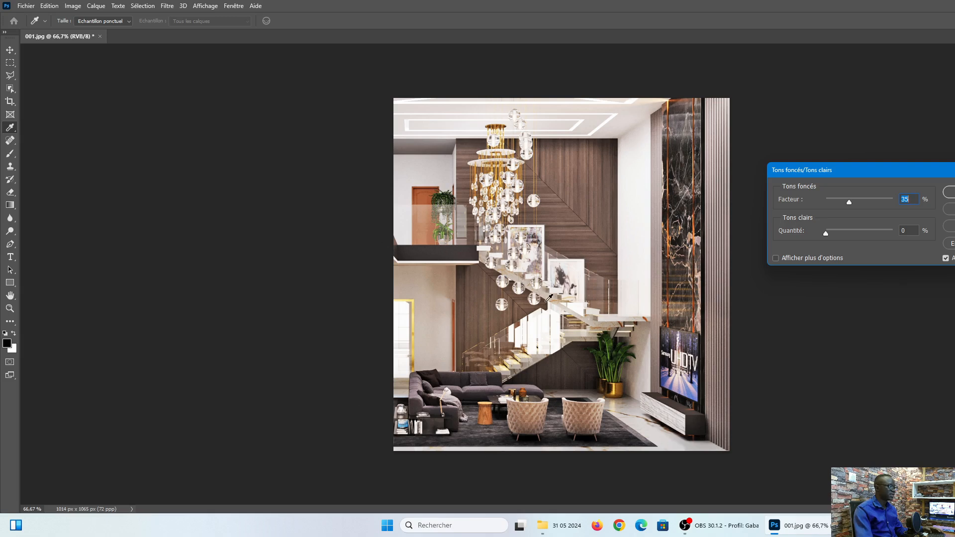
key("Escape")
key("v")
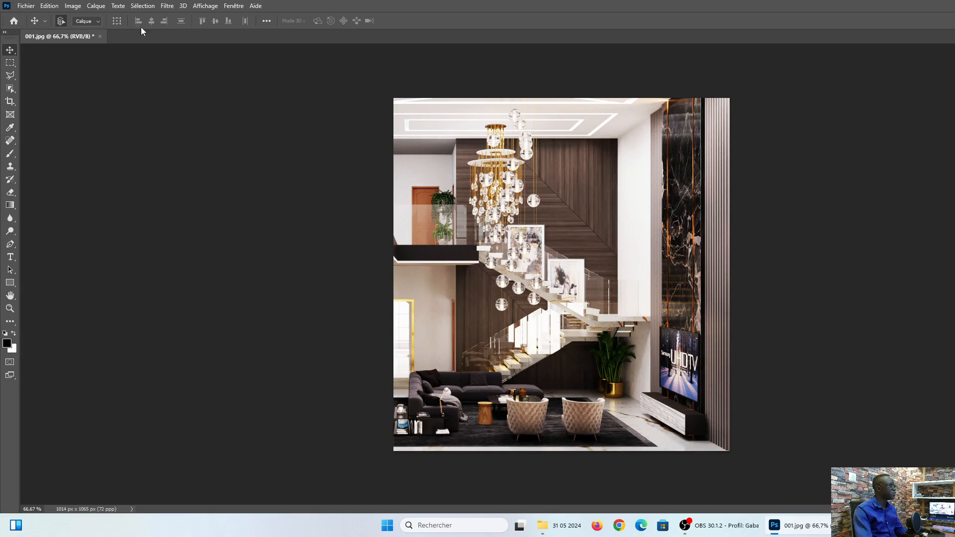
Lighten the dark tones of the whole image with the Shadows/Highlights adjustment, using 24% for shadows and 0% for highlights.
left_click(70, 6)
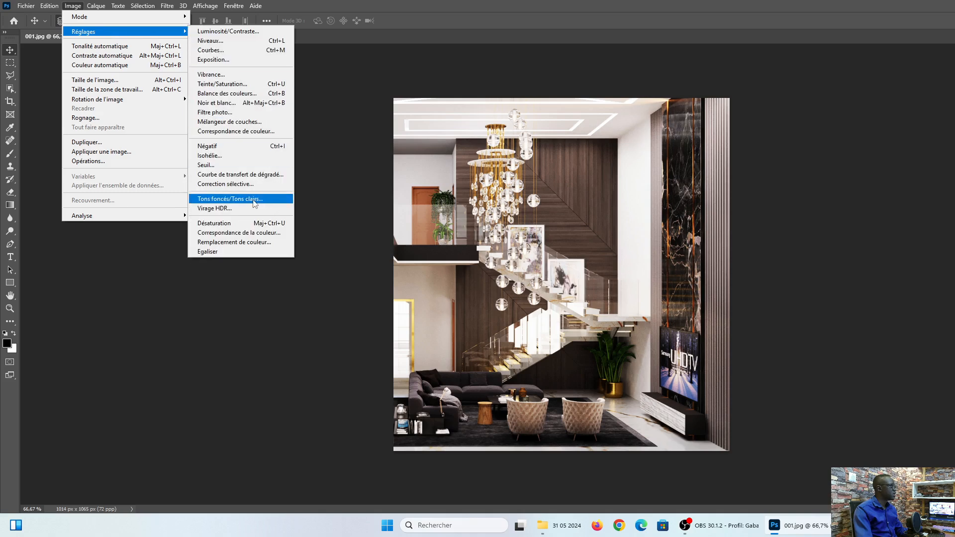
left_click(254, 200)
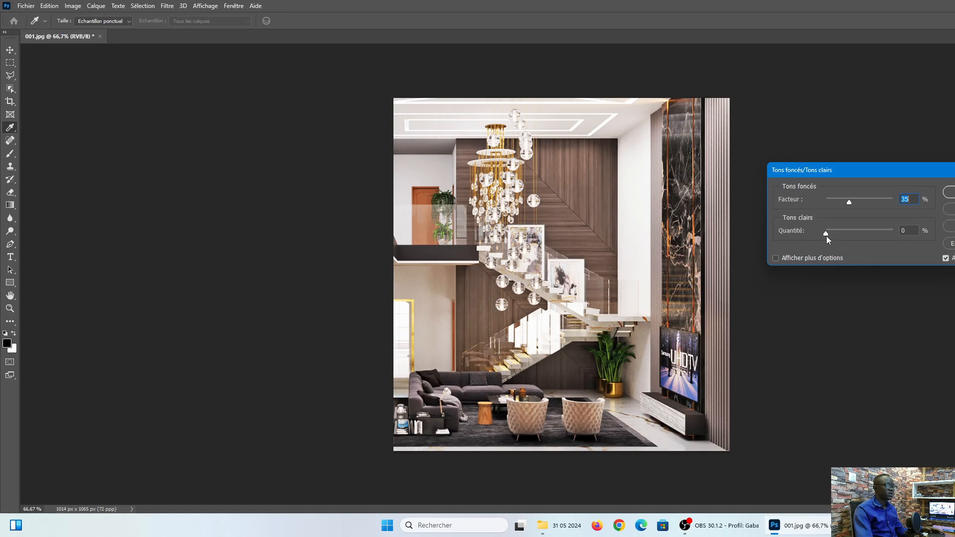
mouse_move(826, 236)
left_mouse_down()
mouse_move(933, 243)
mouse_move(783, 237)
mouse_move(836, 232)
mouse_move(813, 232)
left_mouse_up()
key("Tab")
mouse_move(846, 204)
left_mouse_down()
mouse_move(868, 202)
mouse_move(834, 207)
mouse_move(843, 208)
left_mouse_up()
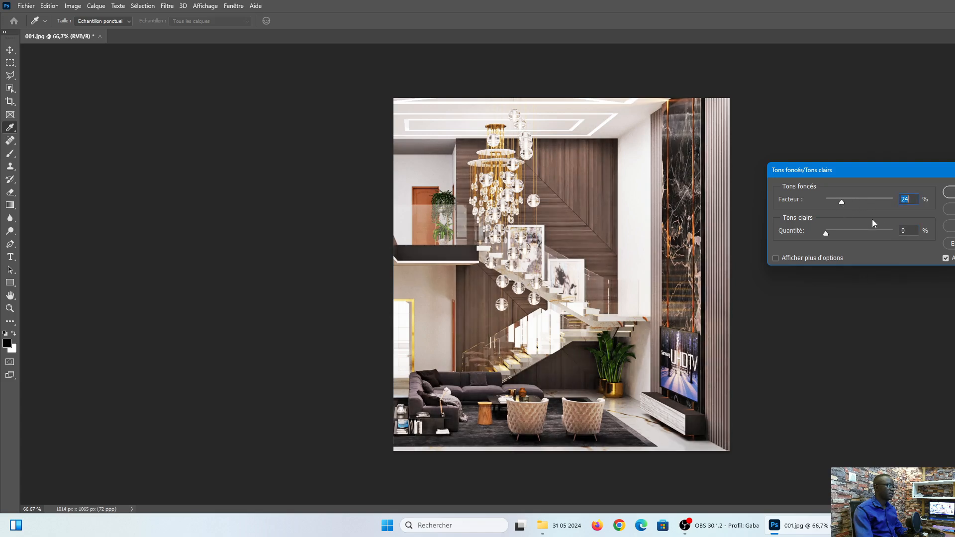
key("Return")
key("v")
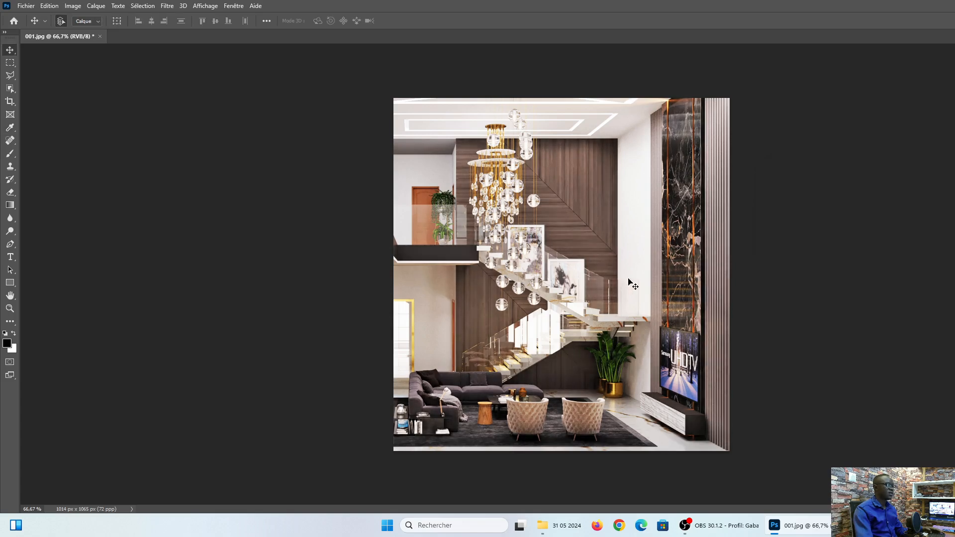